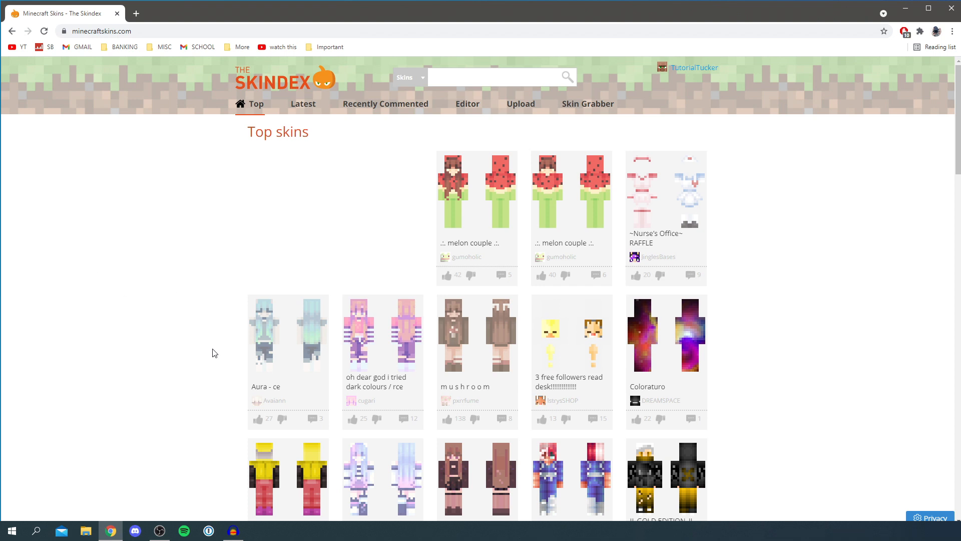
Browse the top Minecraft skins in the gallery.
scroll(389, 201, down, 5)
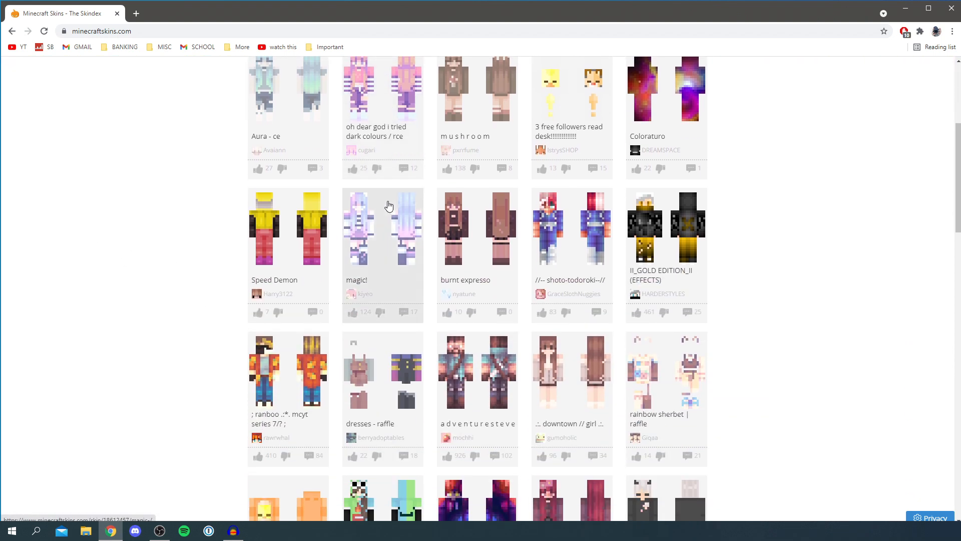
scroll(420, 282, down, 4)
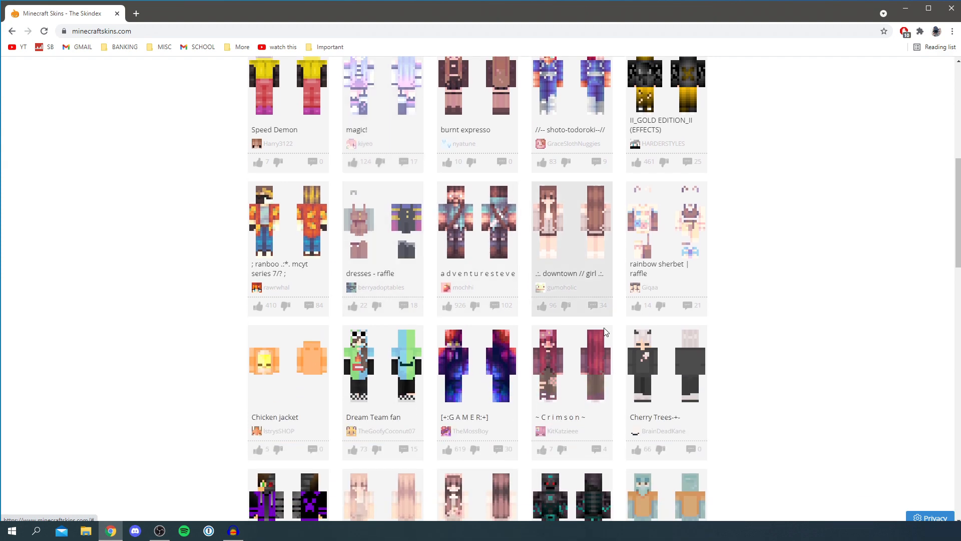
scroll(595, 355, down, 3)
scroll(718, 426, up, 2)
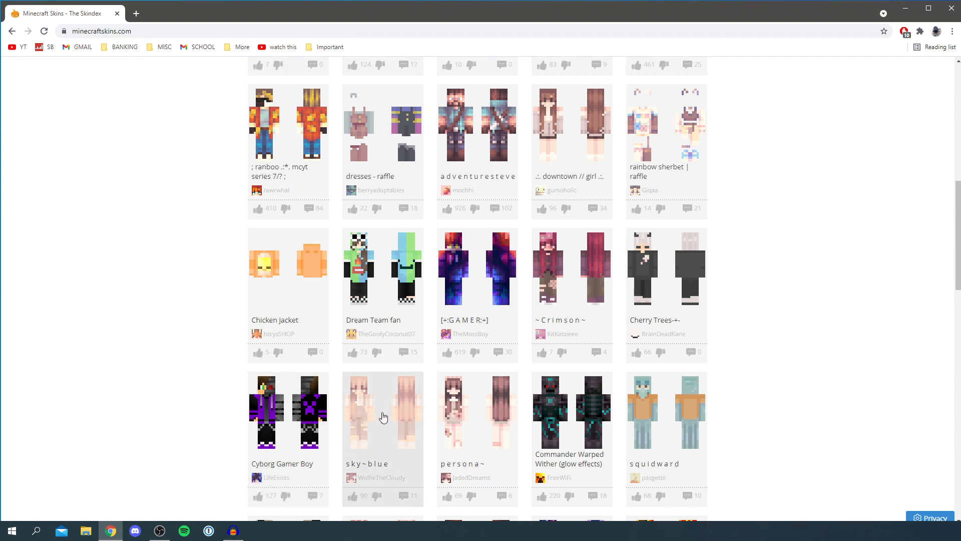
scroll(382, 420, up, 5)
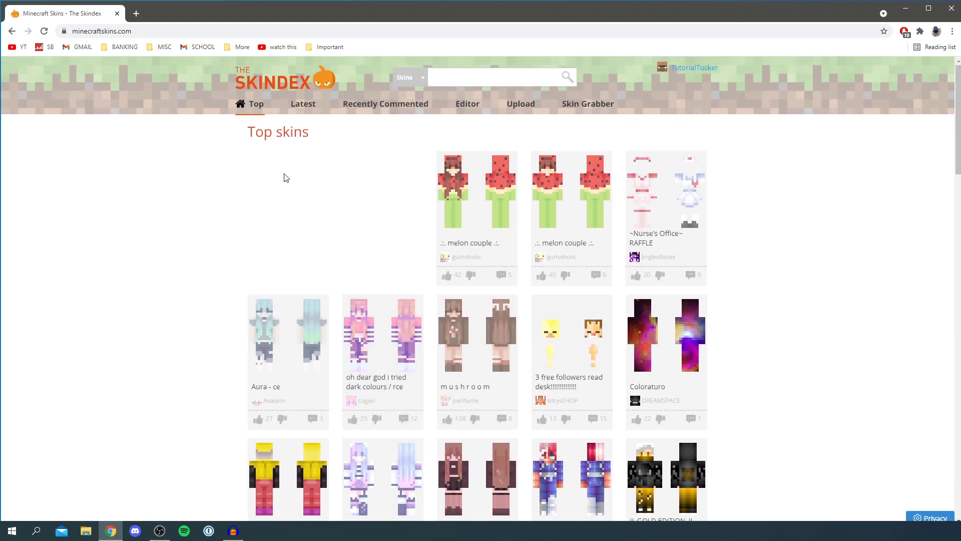
scroll(404, 271, down, 3)
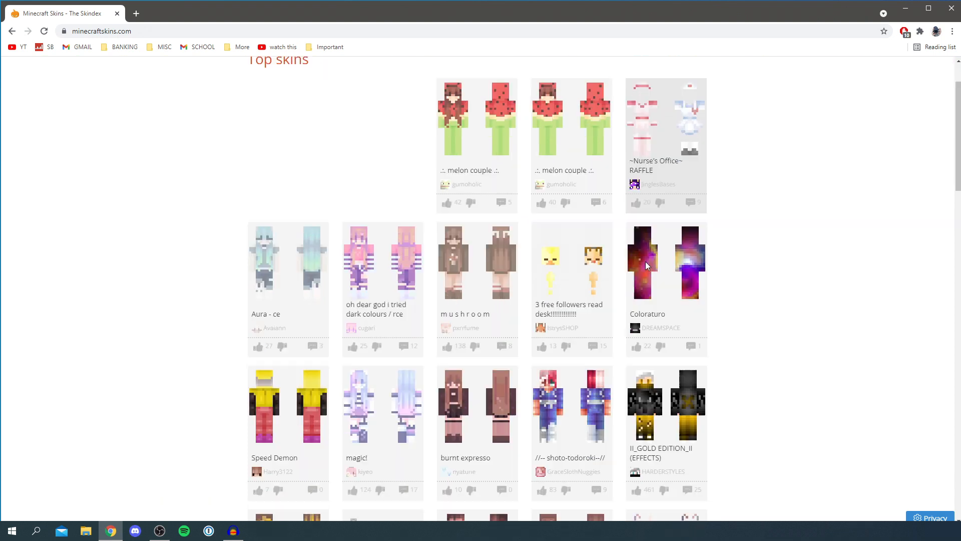
scroll(671, 372, up, 3)
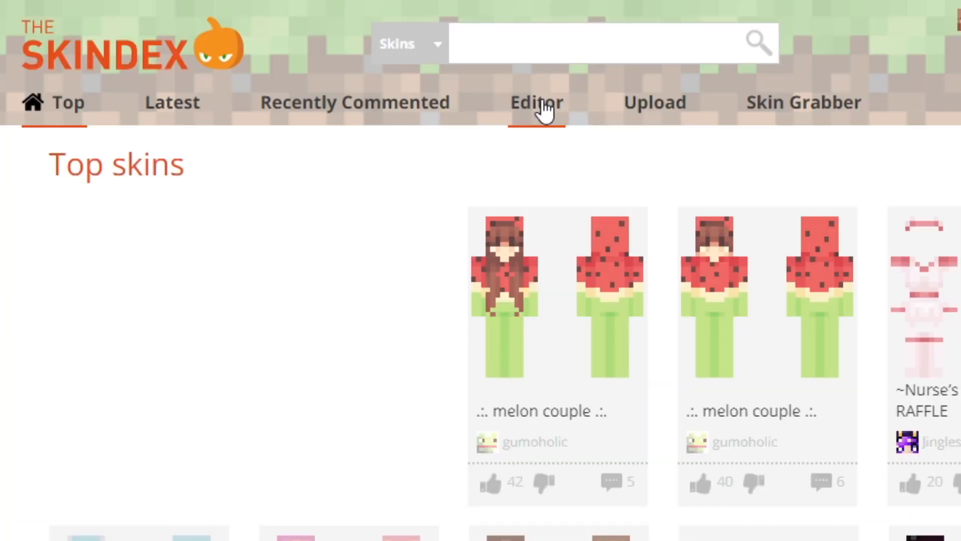
Open the skin editor and hide the skin's outer layer.
click(469, 102)
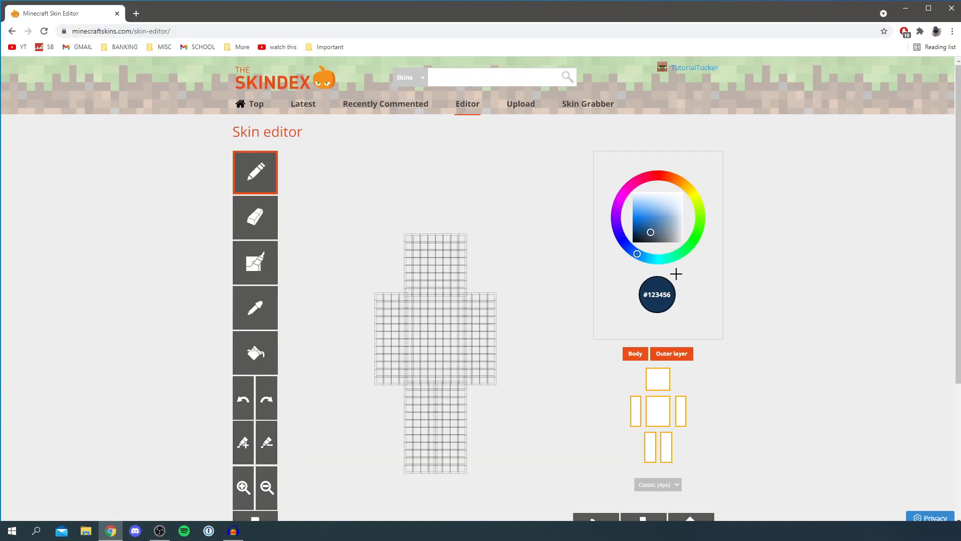
scroll(248, 165, down, 1)
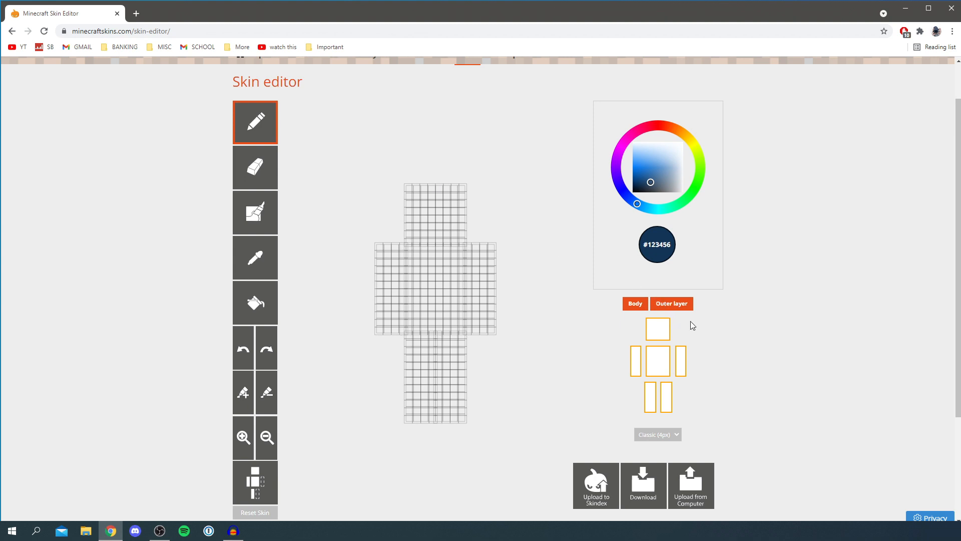
click(685, 306)
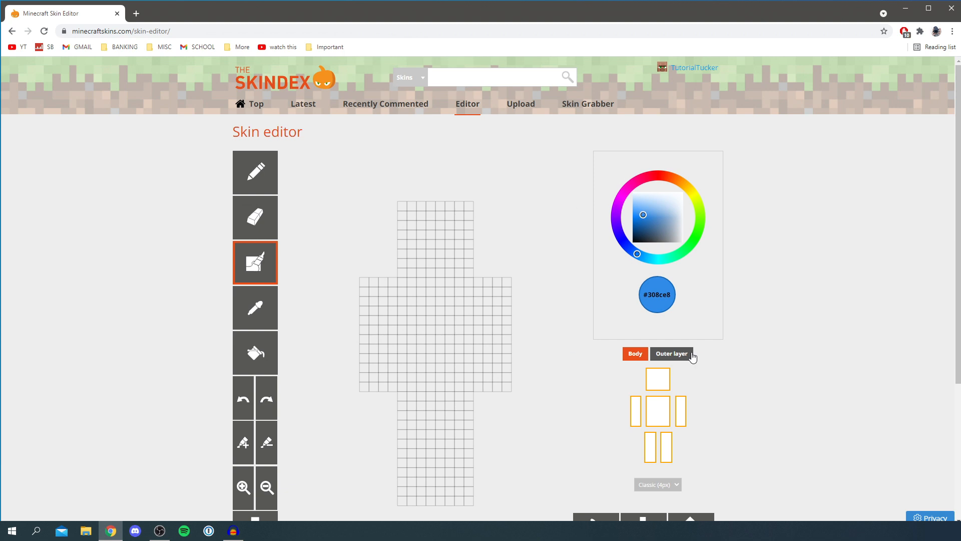
click(683, 358)
click(678, 355)
scroll(729, 365, down, 1)
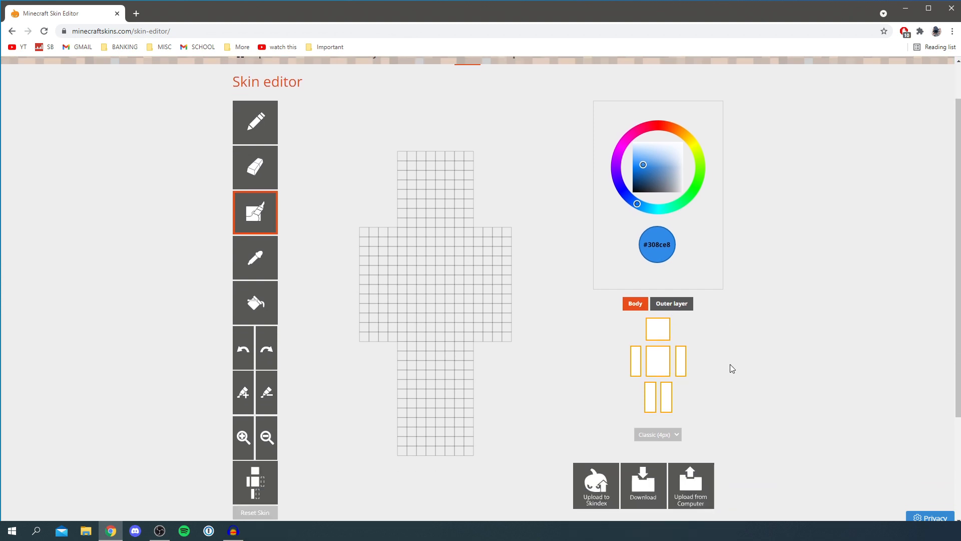
Paint a solid blue (#308ce8) square, 5 by 5 pixels, on the front of the torso with the pencil.
scroll(566, 193, up, 1)
scroll(322, 196, down, 1)
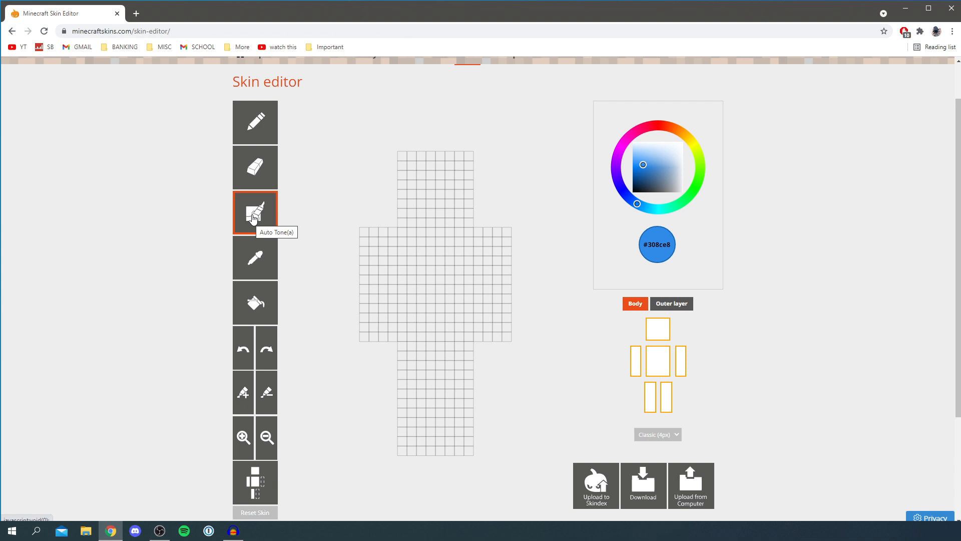
click(256, 139)
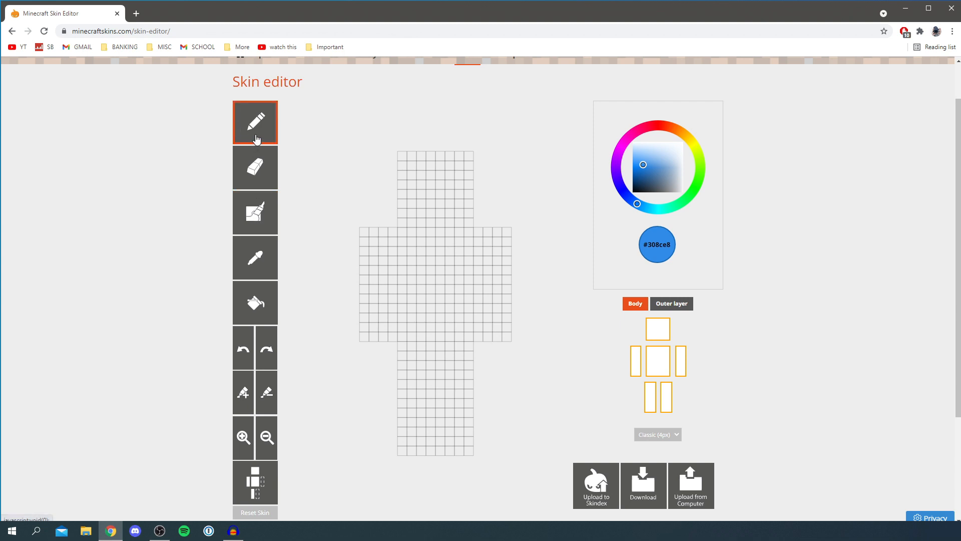
mouse_move(423, 257)
mouse_down()
mouse_move(431, 275)
mouse_move(430, 264)
mouse_move(426, 273)
mouse_move(421, 266)
mouse_move(448, 251)
mouse_up()
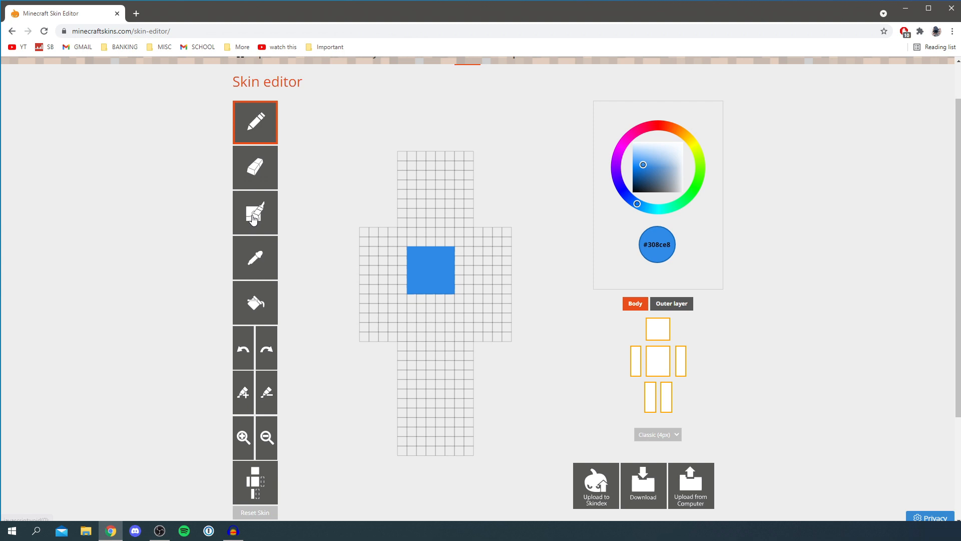
Paint the entire front of the body with the Auto Tone tool in blue #308ce8.
click(254, 219)
mouse_move(412, 313)
mouse_down()
mouse_move(408, 337)
mouse_move(440, 326)
mouse_move(422, 349)
mouse_move(420, 318)
mouse_move(446, 326)
mouse_move(442, 355)
mouse_up()
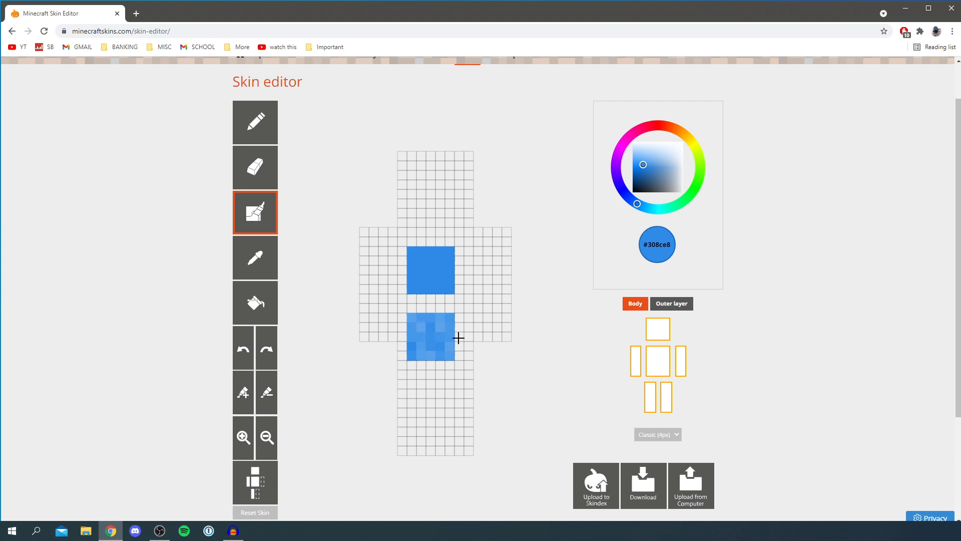
mouse_move(425, 325)
mouse_down()
mouse_move(418, 299)
mouse_move(405, 324)
mouse_move(385, 266)
mouse_move(398, 218)
mouse_move(394, 180)
mouse_move(411, 157)
mouse_move(435, 190)
mouse_move(426, 303)
mouse_move(374, 316)
mouse_move(393, 346)
mouse_move(410, 331)
mouse_move(407, 315)
mouse_move(393, 315)
mouse_move(357, 281)
mouse_move(362, 239)
mouse_move(359, 265)
mouse_move(487, 265)
mouse_move(486, 306)
mouse_move(496, 312)
mouse_move(485, 344)
mouse_move(457, 275)
mouse_move(469, 286)
mouse_move(433, 279)
mouse_move(474, 330)
mouse_move(492, 337)
mouse_up()
drag(492, 338, 503, 304)
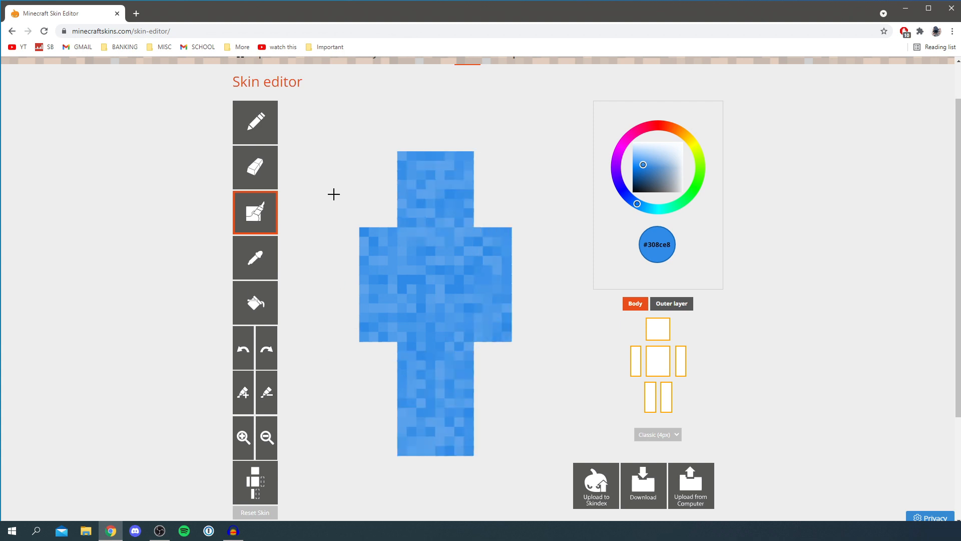
Fill one side and the top of the head with white (#ffffff) using the paint bucket.
drag(529, 191, 451, 189)
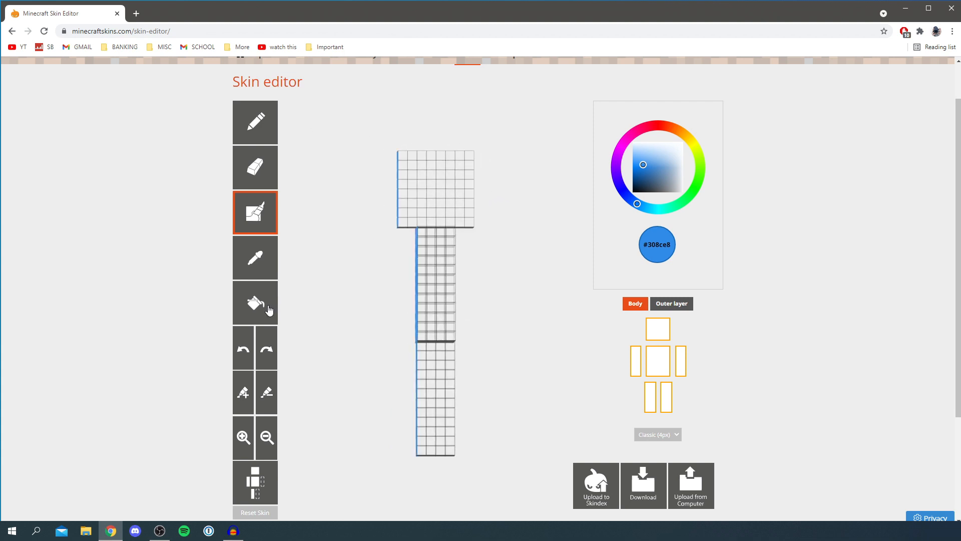
click(268, 310)
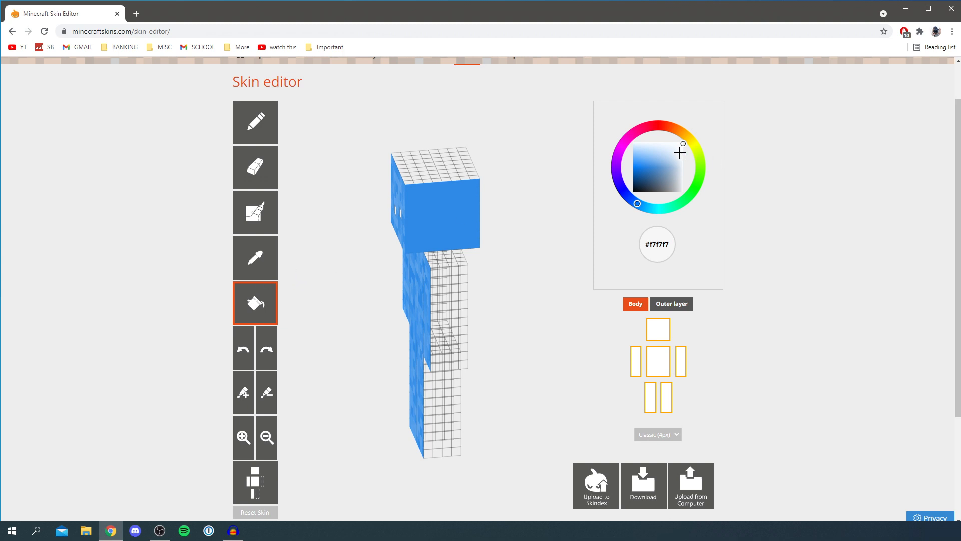
mouse_move(683, 146)
mouse_down()
mouse_move(675, 148)
mouse_move(700, 139)
mouse_up()
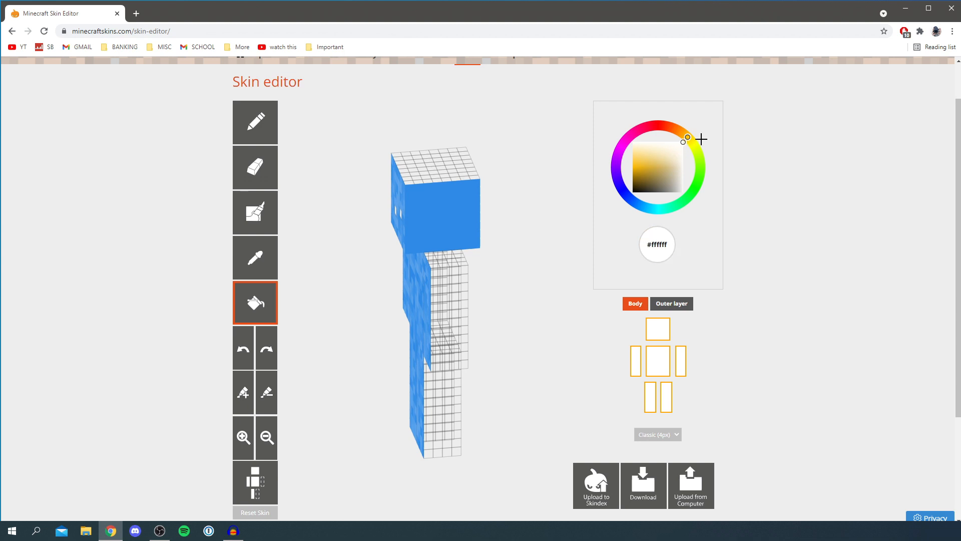
click(451, 214)
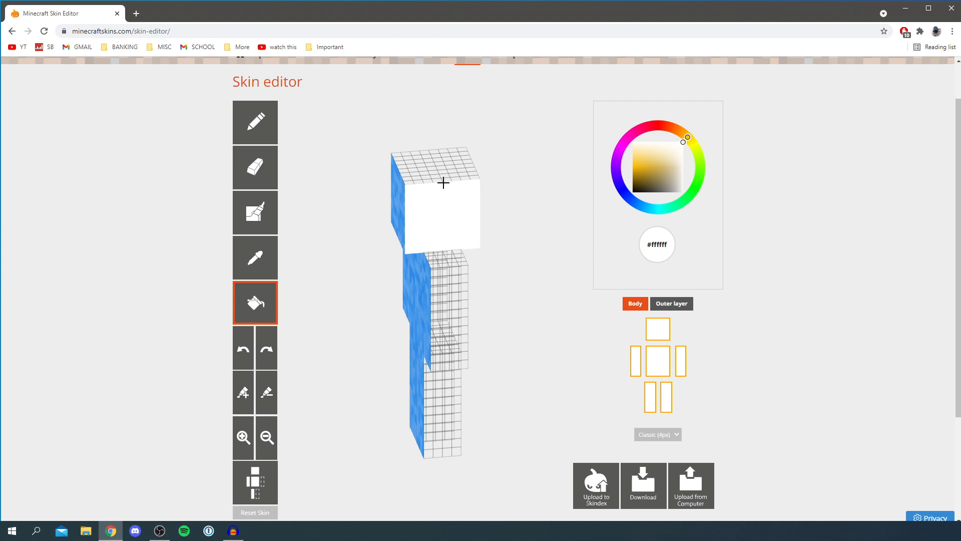
click(430, 169)
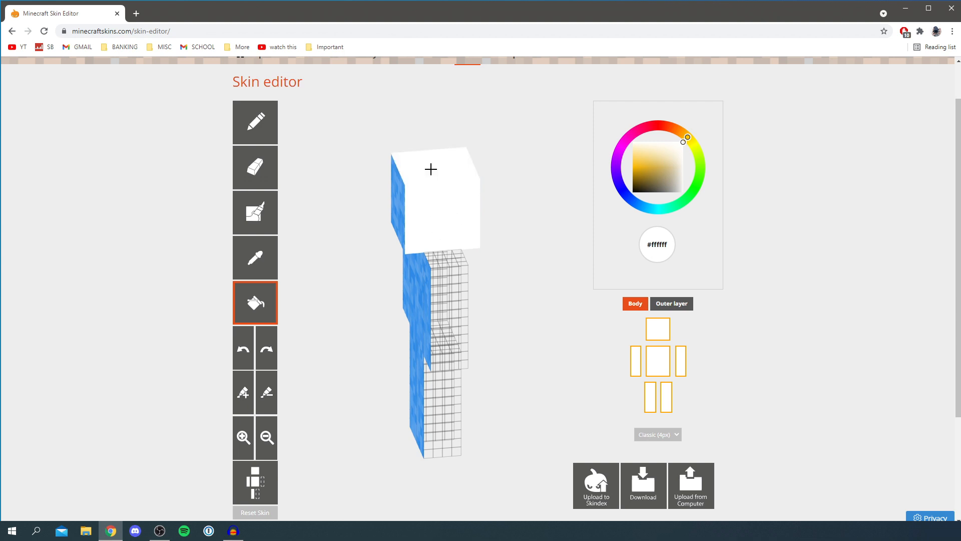
Fill the back, the other side and the front of the head with white (#ffffff).
drag(526, 195, 488, 195)
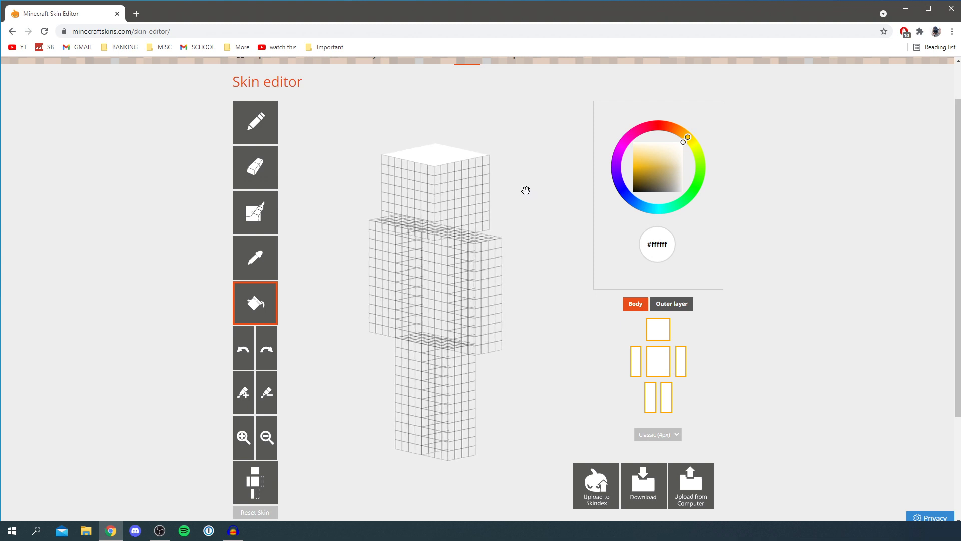
click(460, 184)
click(406, 196)
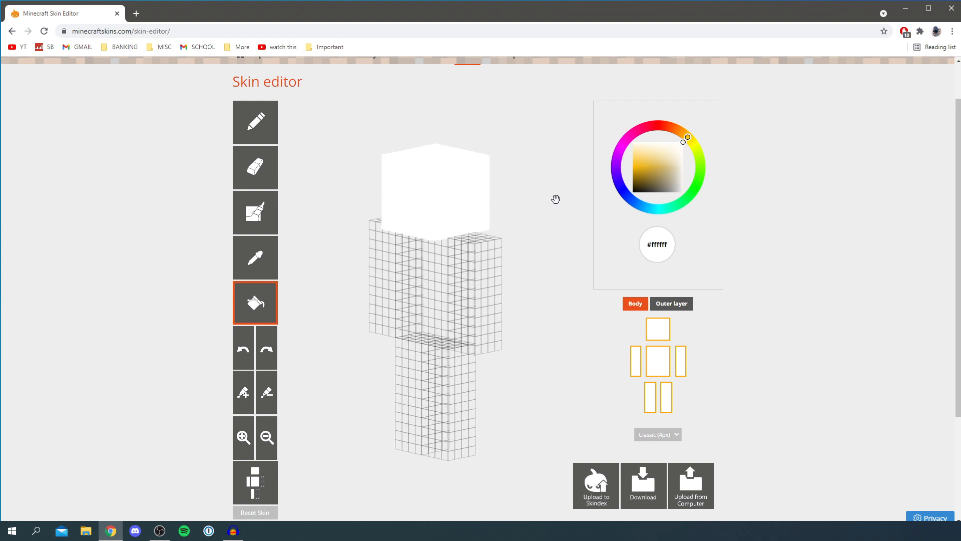
drag(536, 182, 446, 232)
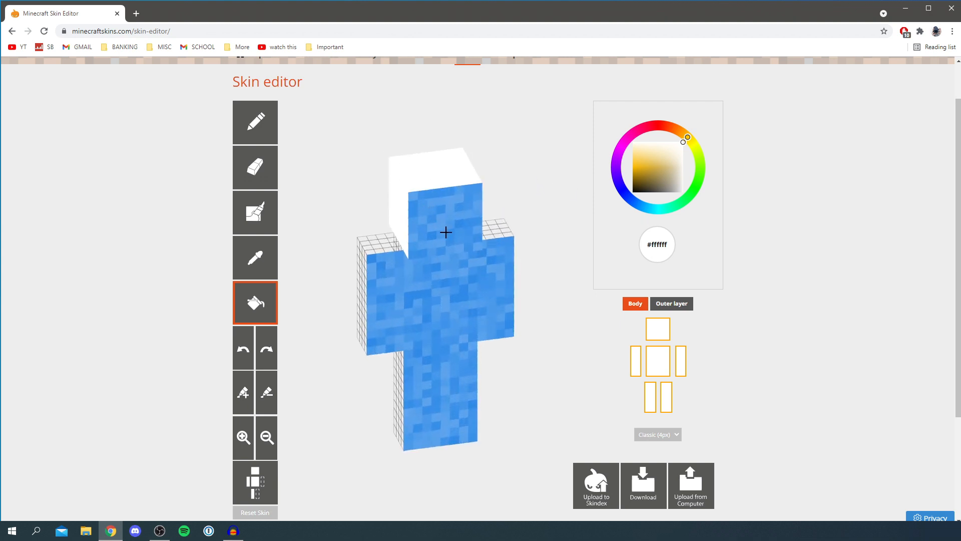
click(443, 220)
Paint the back of the body green with Auto Tone and fill its outer sides with yellow (#eff500).
drag(504, 199, 595, 151)
drag(510, 234, 603, 206)
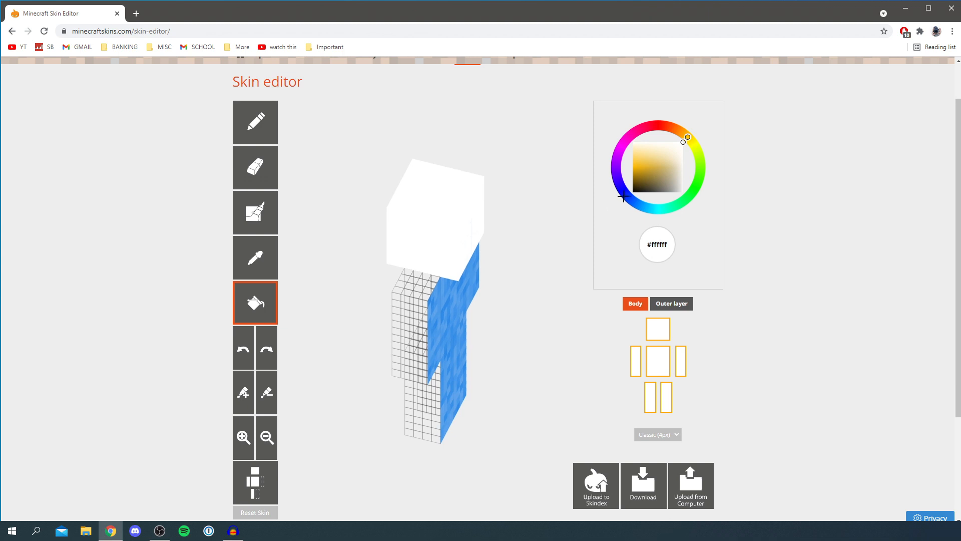
drag(376, 343, 373, 266)
click(257, 227)
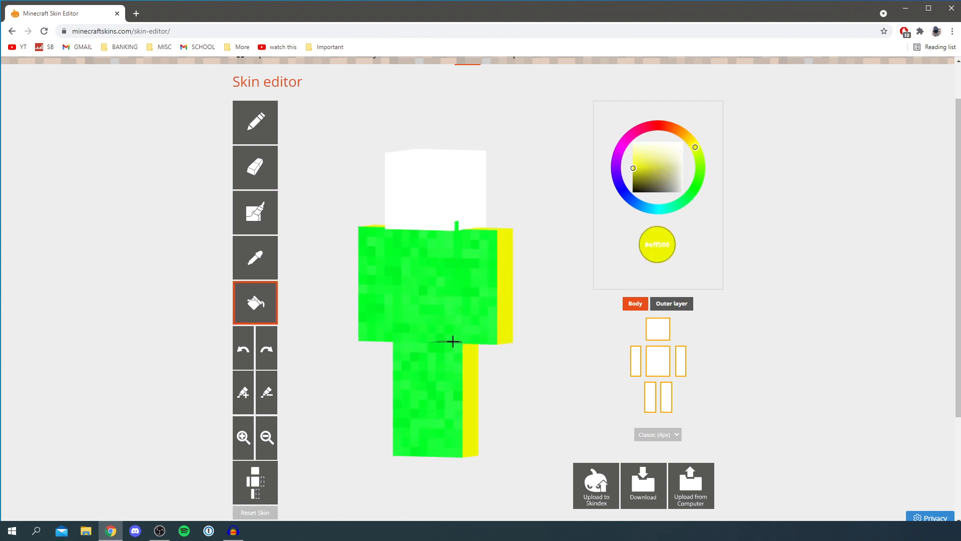
Hide one leg, fill the other leg's inner side and top with magenta (#eb00f5), and show the hidden leg again.
drag(495, 356, 530, 358)
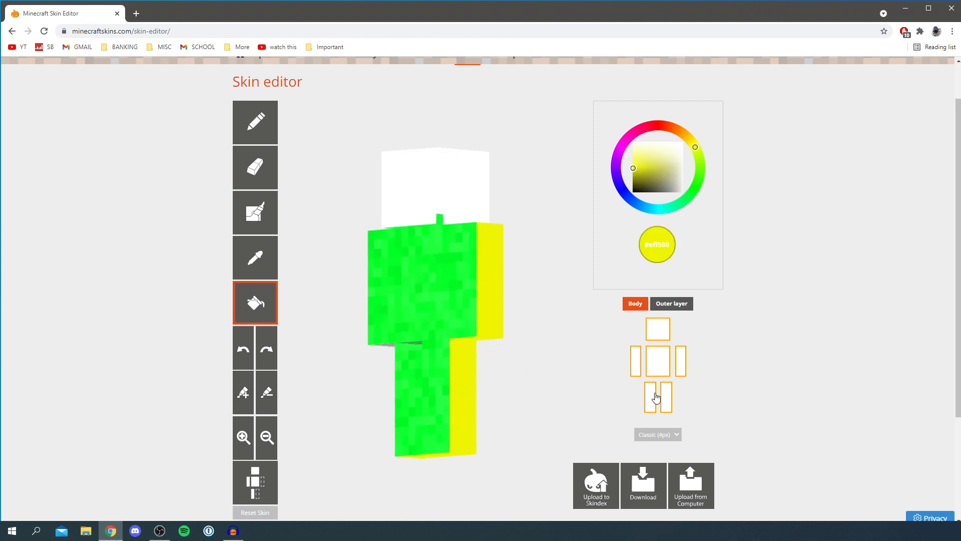
drag(558, 392, 632, 394)
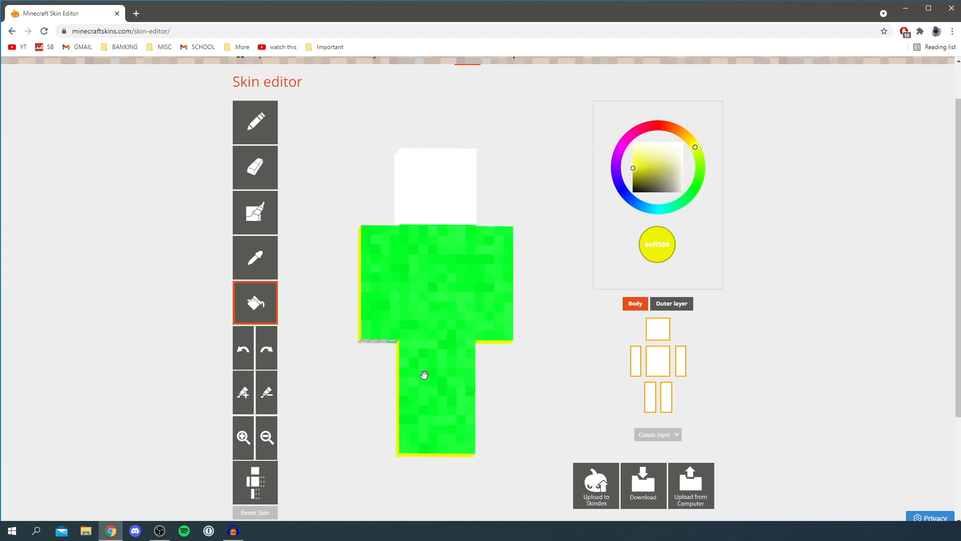
click(651, 399)
drag(583, 392, 517, 344)
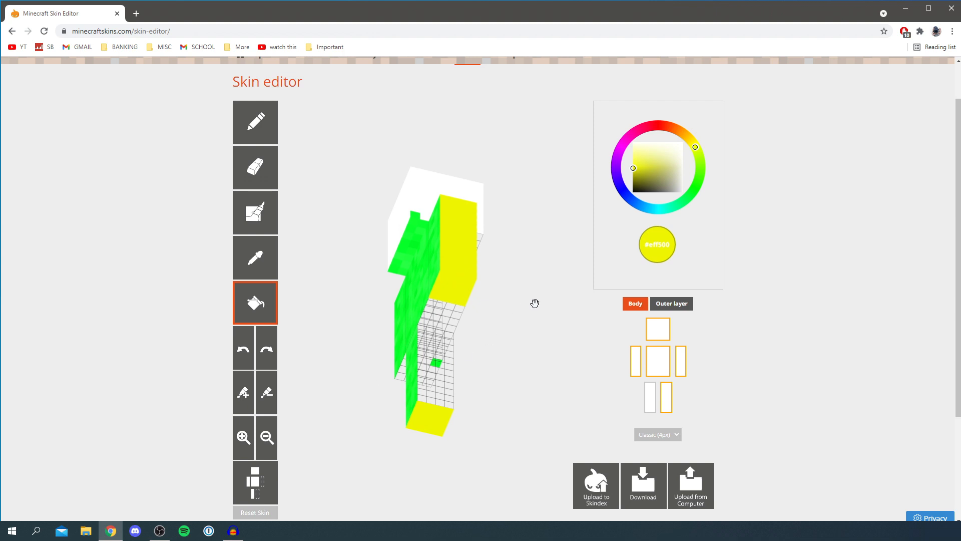
click(621, 149)
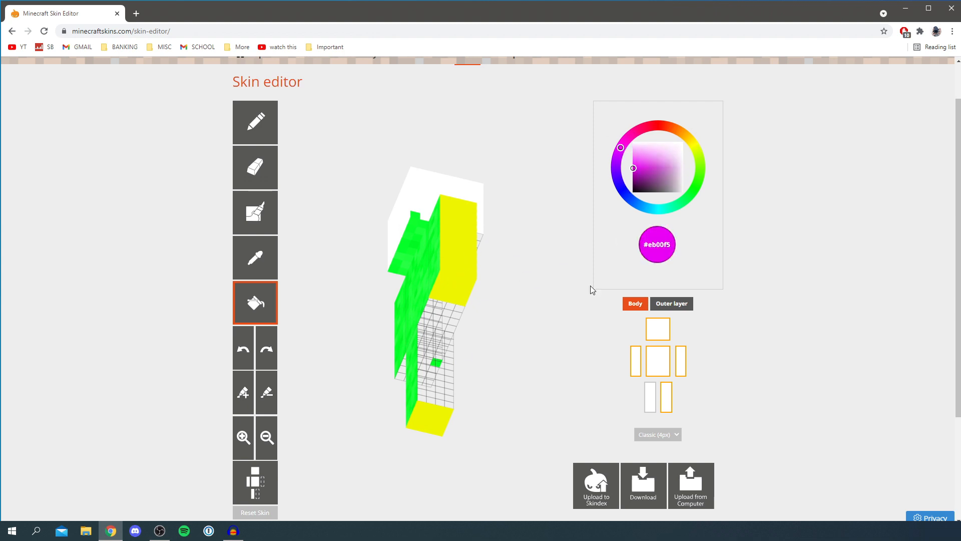
click(436, 370)
click(436, 311)
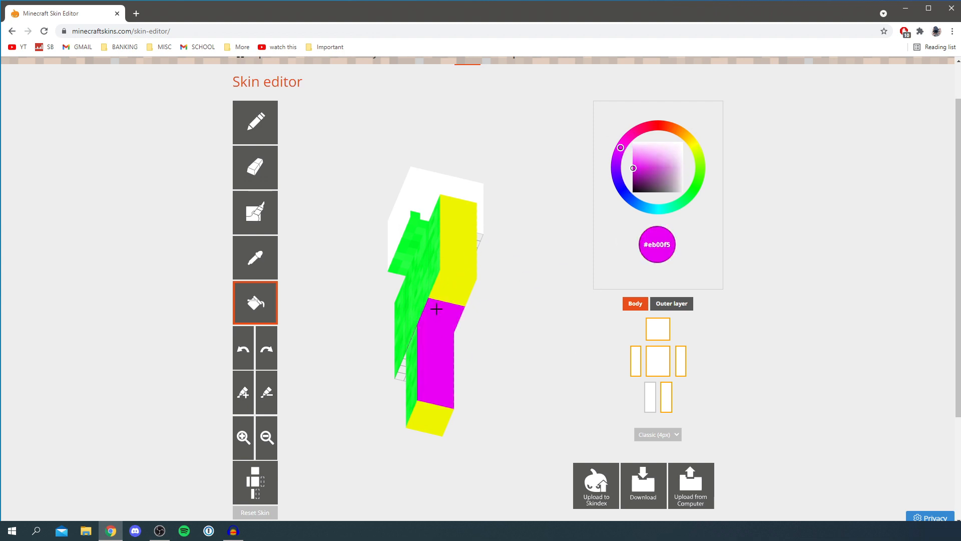
click(650, 397)
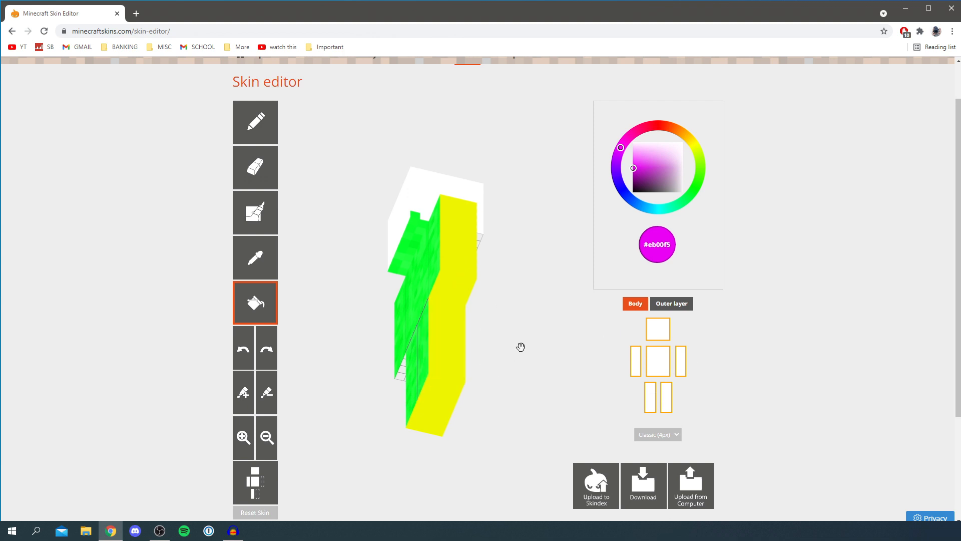
Hide the torso and fill the covered tops of the legs and inner sides of the arms with magenta (#eb00f5).
click(672, 400)
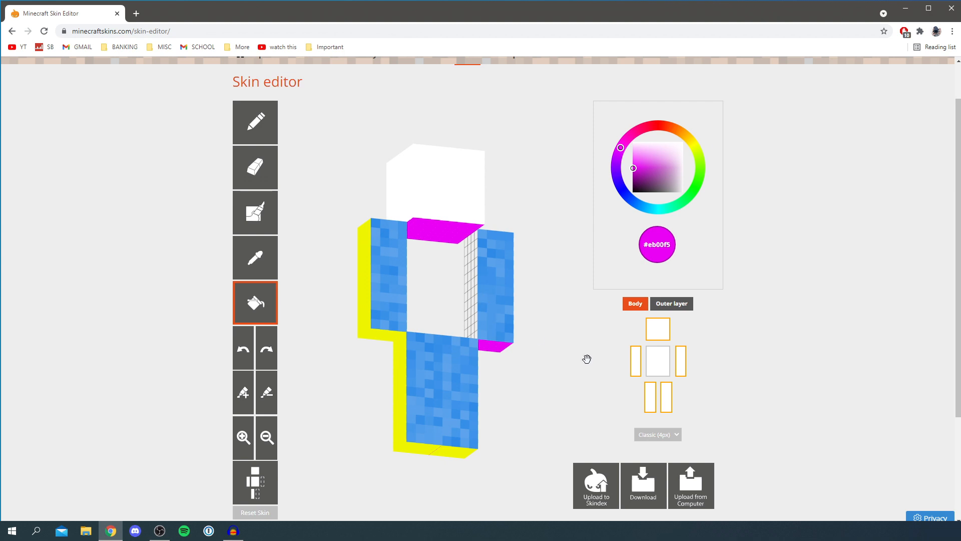
click(656, 356)
click(666, 365)
drag(573, 307, 578, 342)
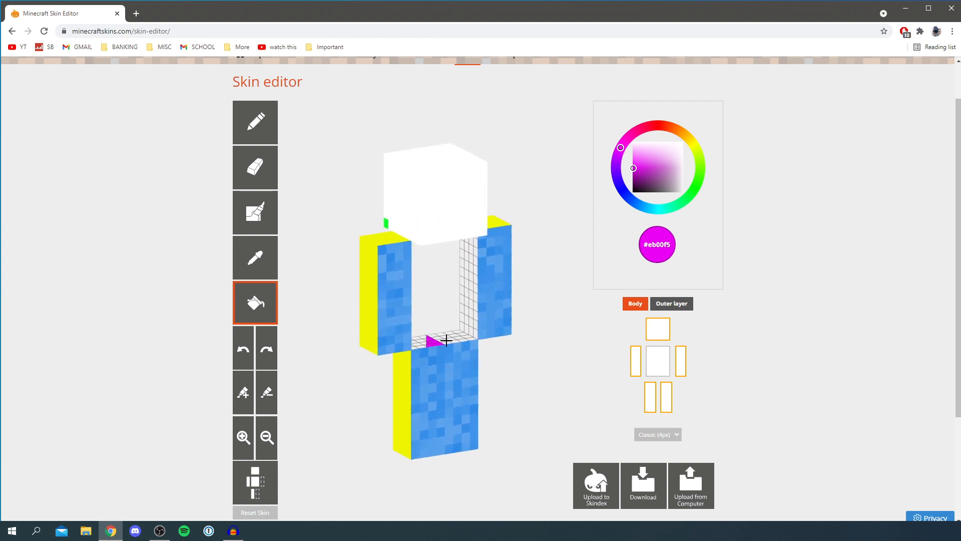
click(443, 341)
mouse_move(469, 289)
mouse_down()
mouse_move(552, 315)
mouse_move(515, 320)
mouse_move(553, 323)
mouse_move(468, 287)
mouse_up()
Show the torso, hide both arms, and fill both sides of the torso with magenta (#eb00f5).
click(448, 283)
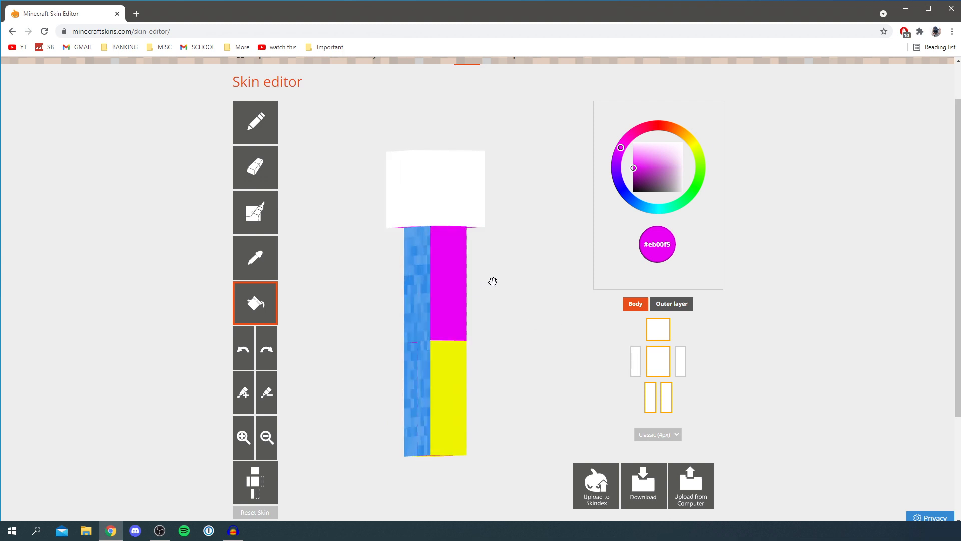
drag(493, 280, 570, 294)
drag(353, 280, 425, 281)
click(425, 281)
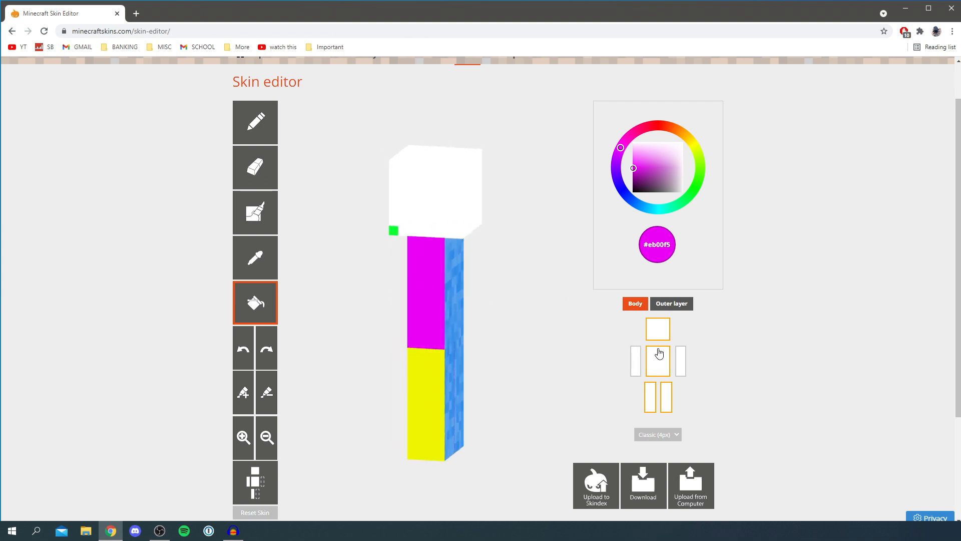
Show both arms again and download the finished skin to the computer.
click(635, 359)
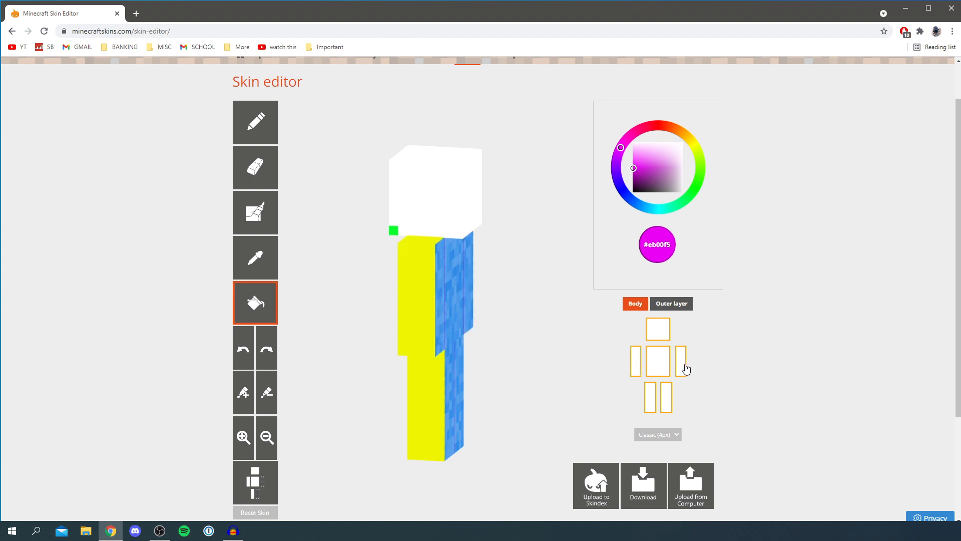
drag(516, 316, 568, 314)
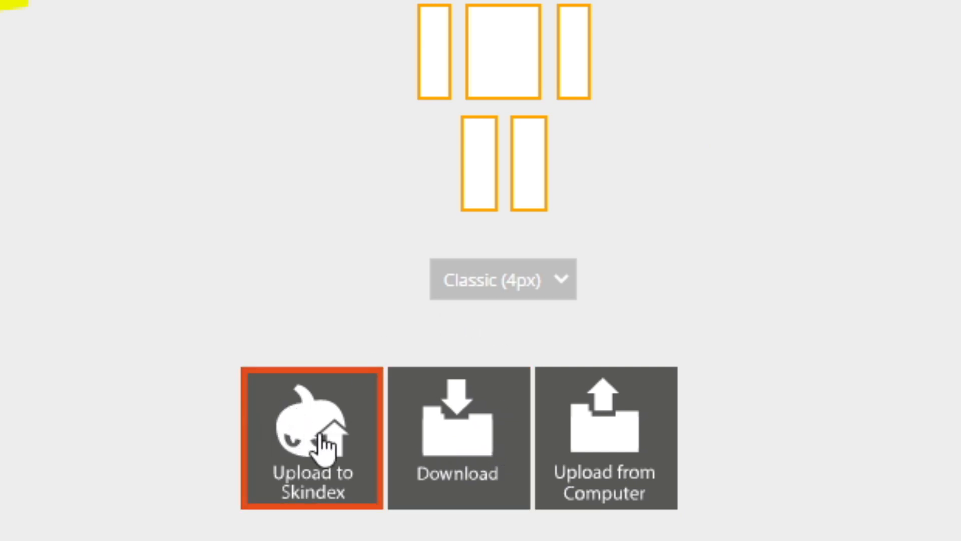
click(451, 478)
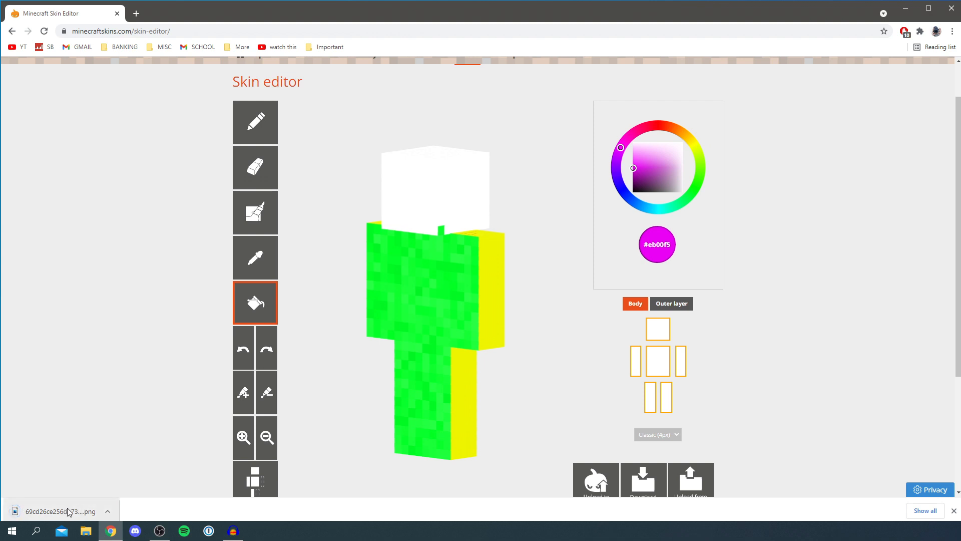
Open the downloaded skin PNG to inspect it, and close both the image and the browser.
click(69, 511)
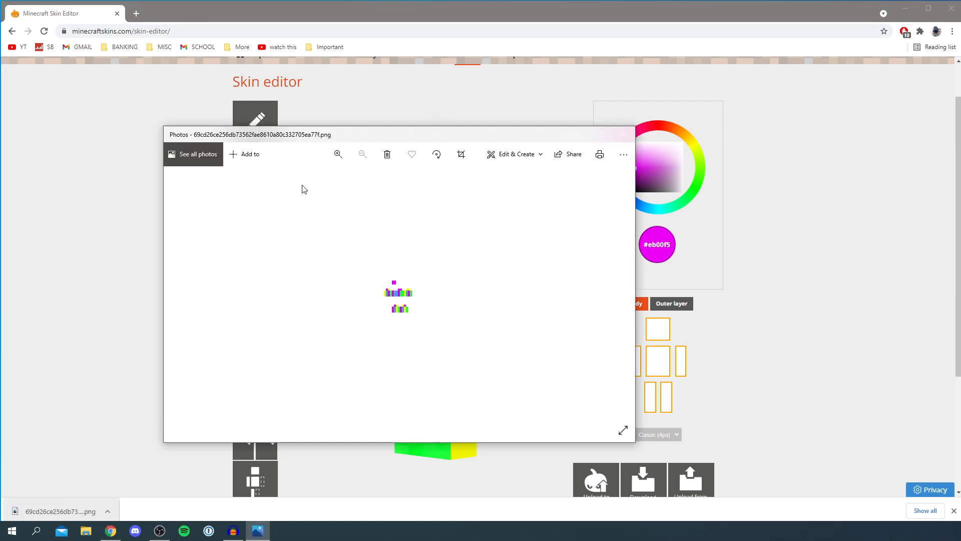
click(625, 133)
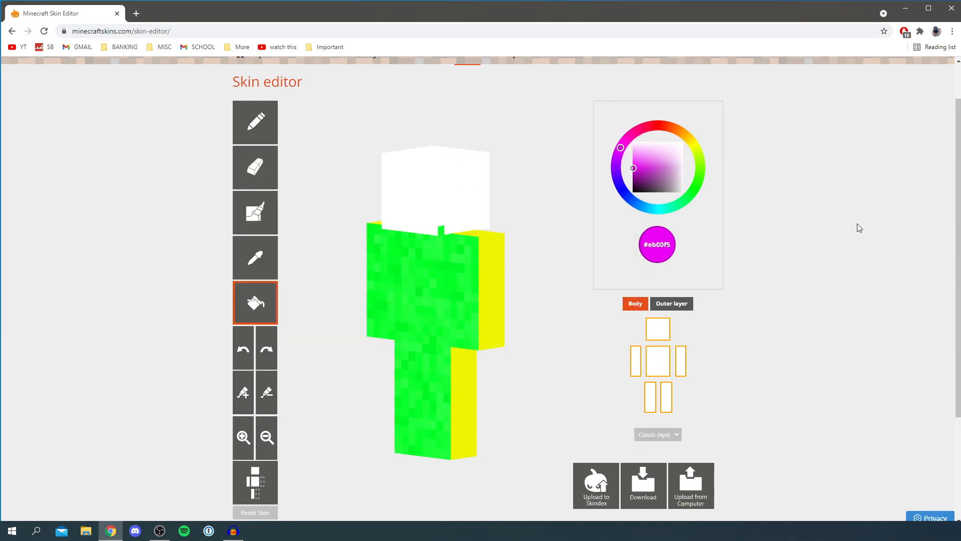
click(954, 8)
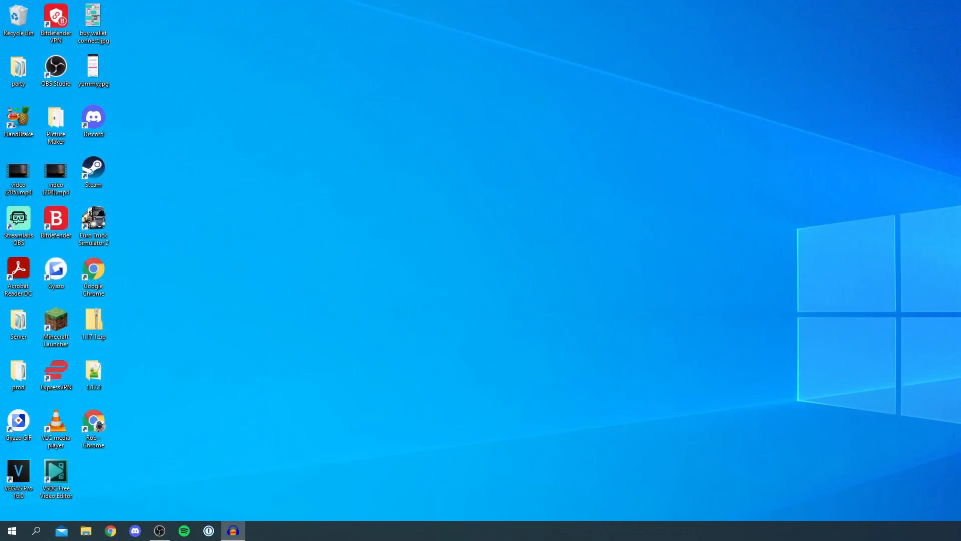
Switch to Minecraft Launcher and start adding a new skin to the Java Edition skin library.
double_click(57, 331)
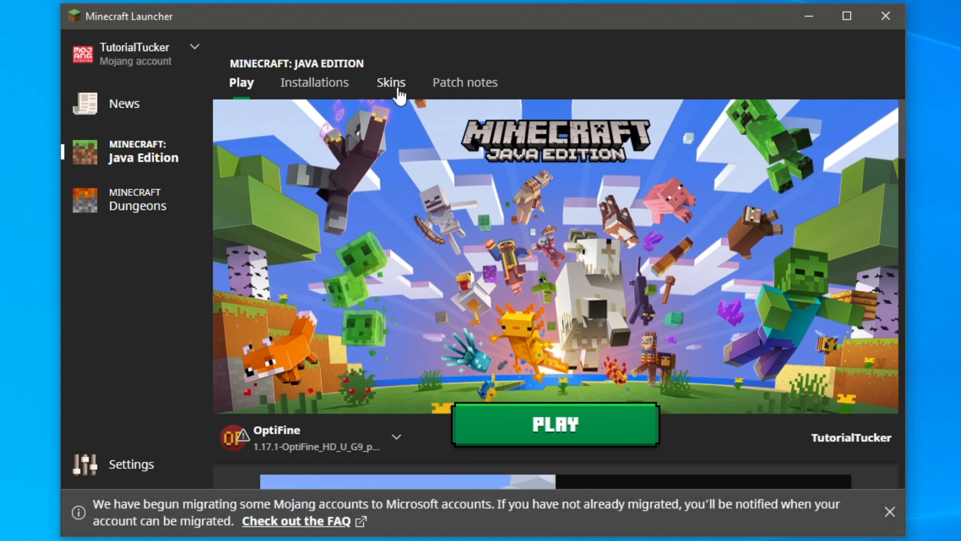
click(389, 89)
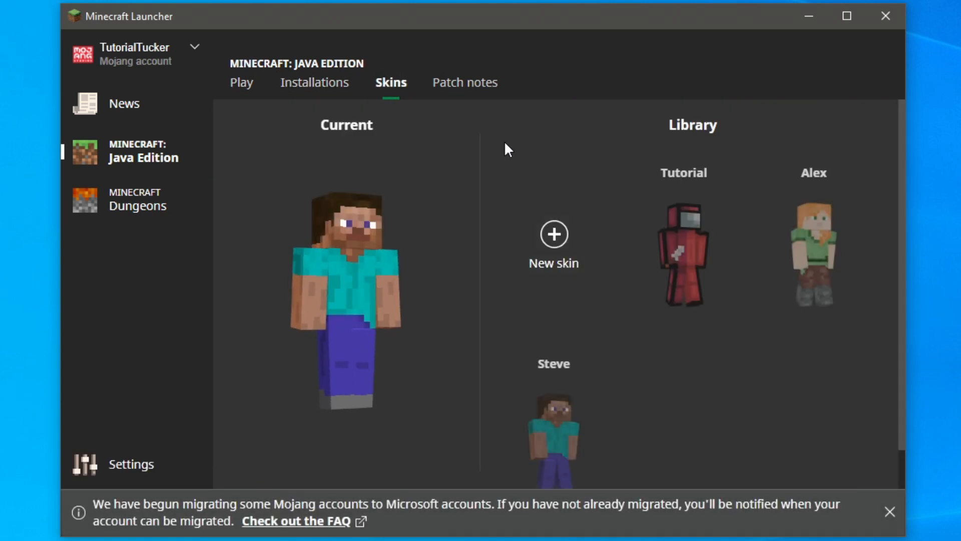
click(553, 249)
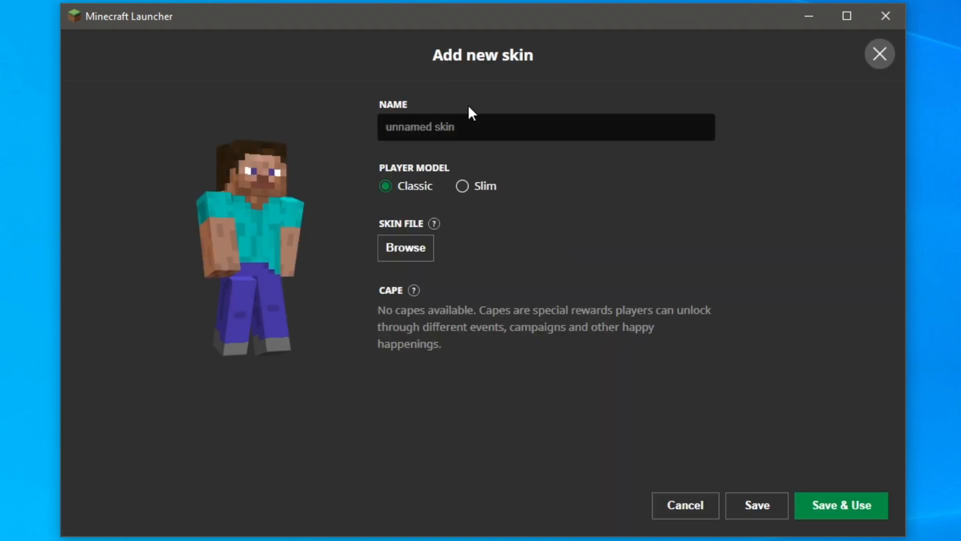
Set the new skin's player model to Classic and name the skin Example.
click(468, 186)
click(409, 187)
click(445, 126)
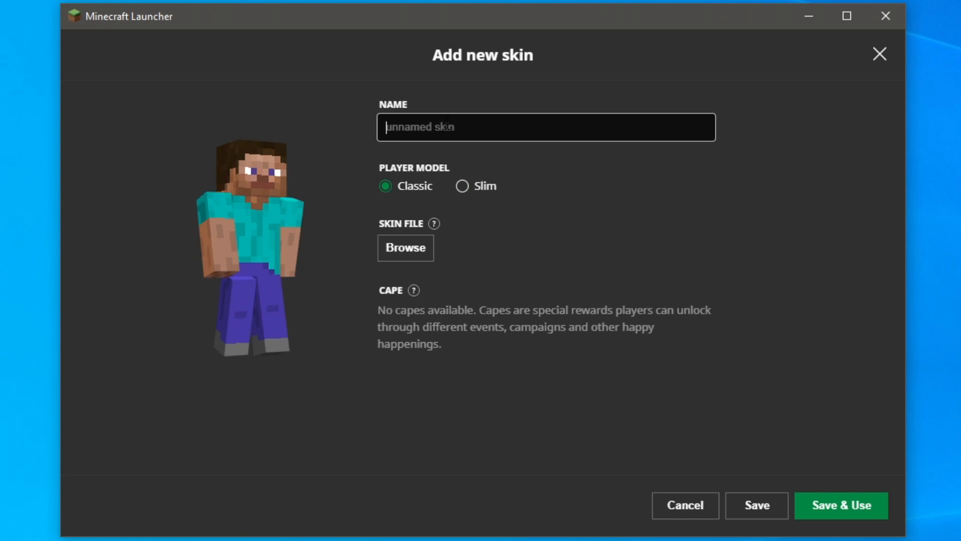
text(Example)
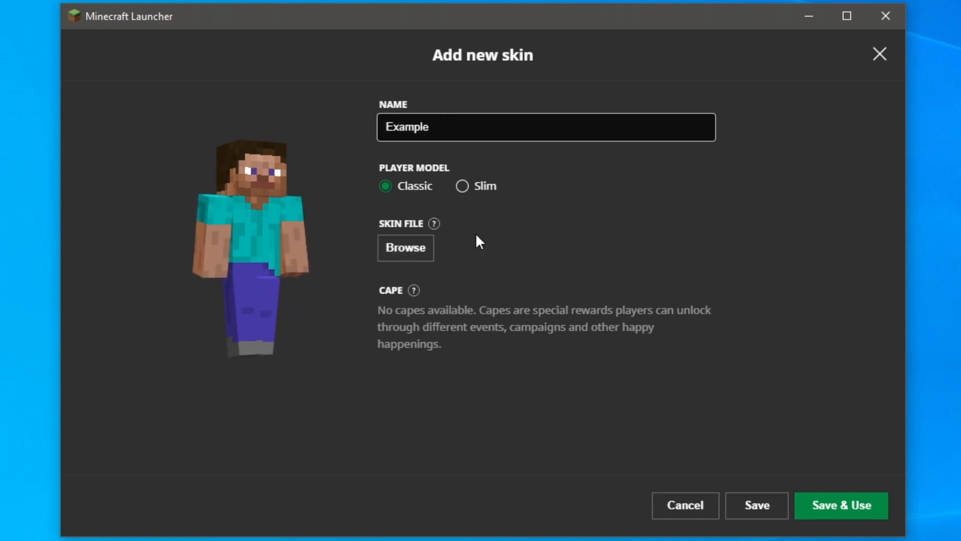
Load the downloaded PNG from the Downloads folder as the skin file, and save and use the skin.
click(408, 249)
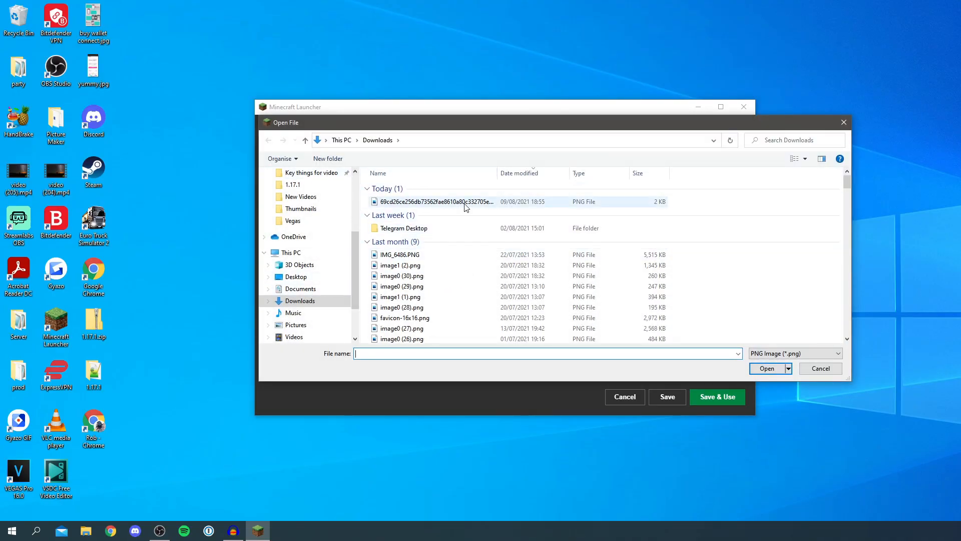
double_click(416, 201)
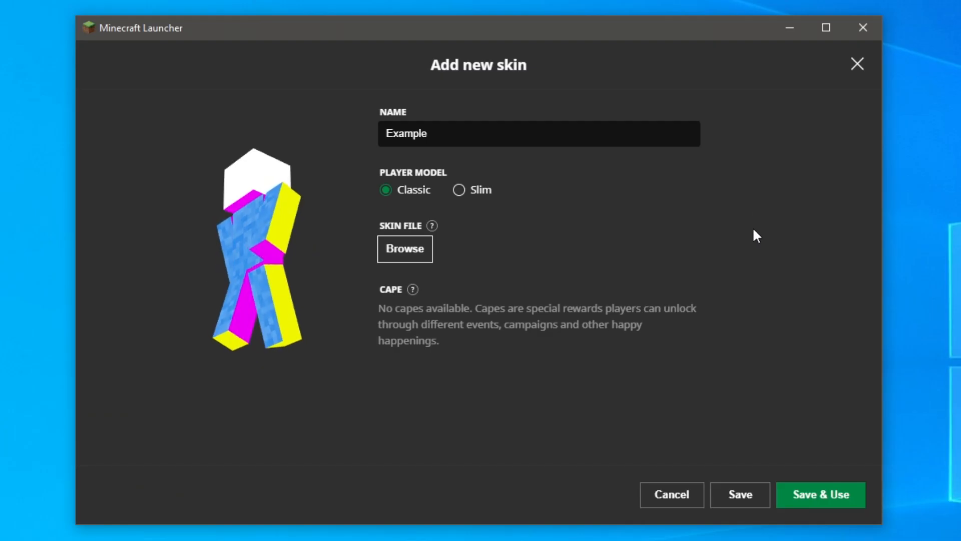
click(834, 499)
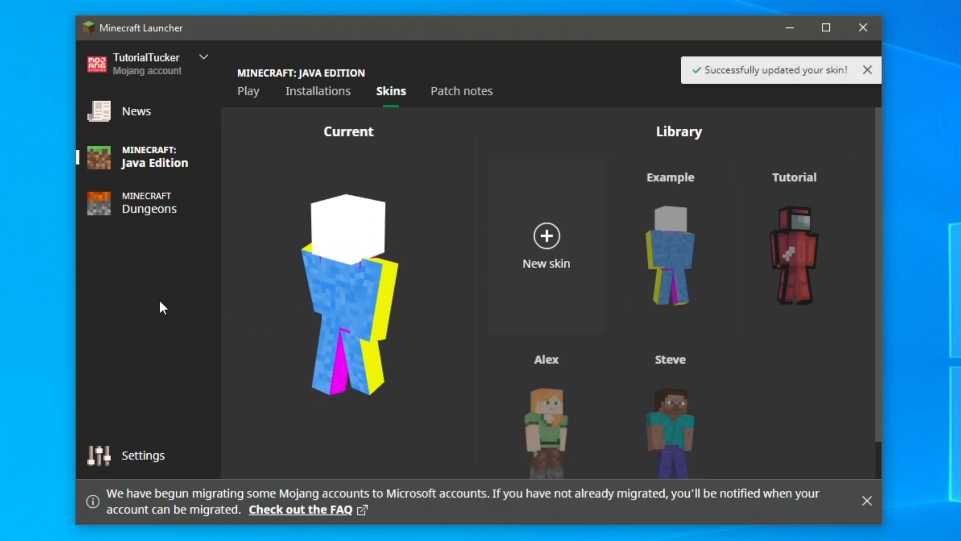
mouse_move(796, 220)
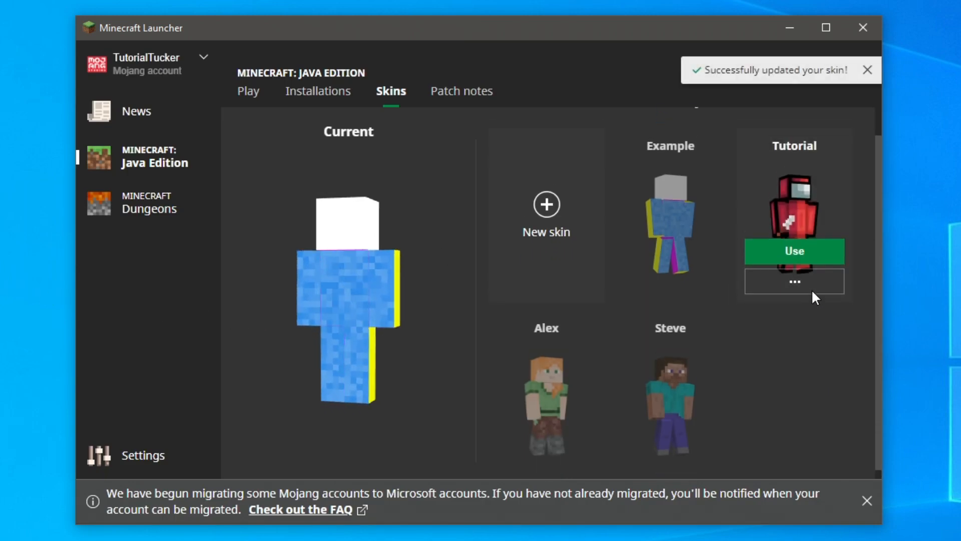
mouse_move(690, 414)
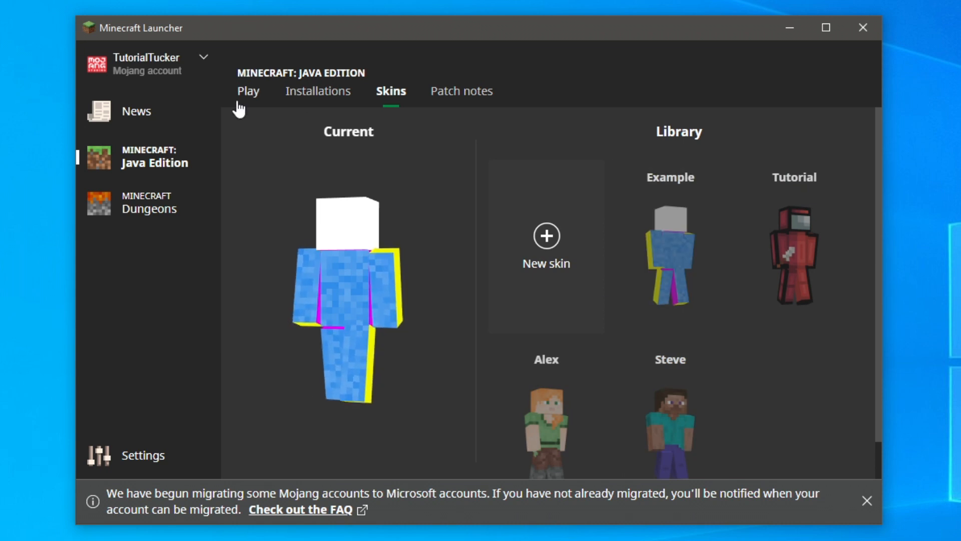